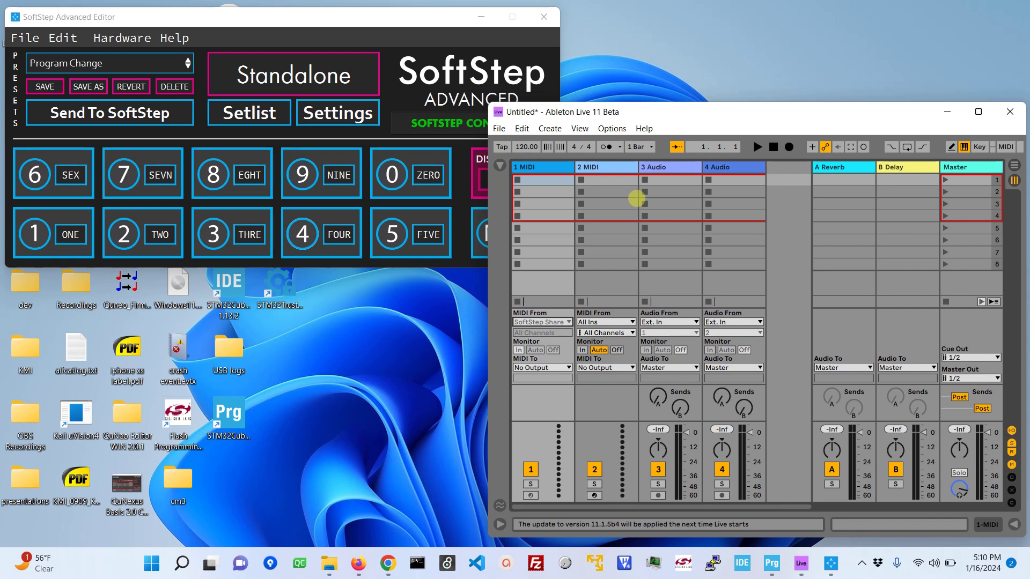
- Bring the SoftStep Advanced Editor to the front, showing HELO with the Program Change preset
click(313, 18)
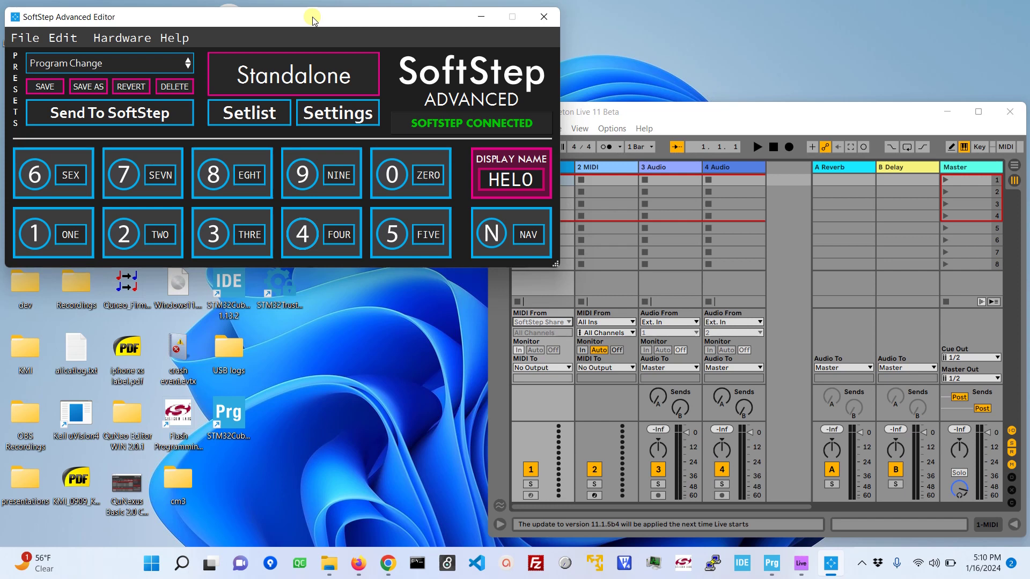
click(290, 77)
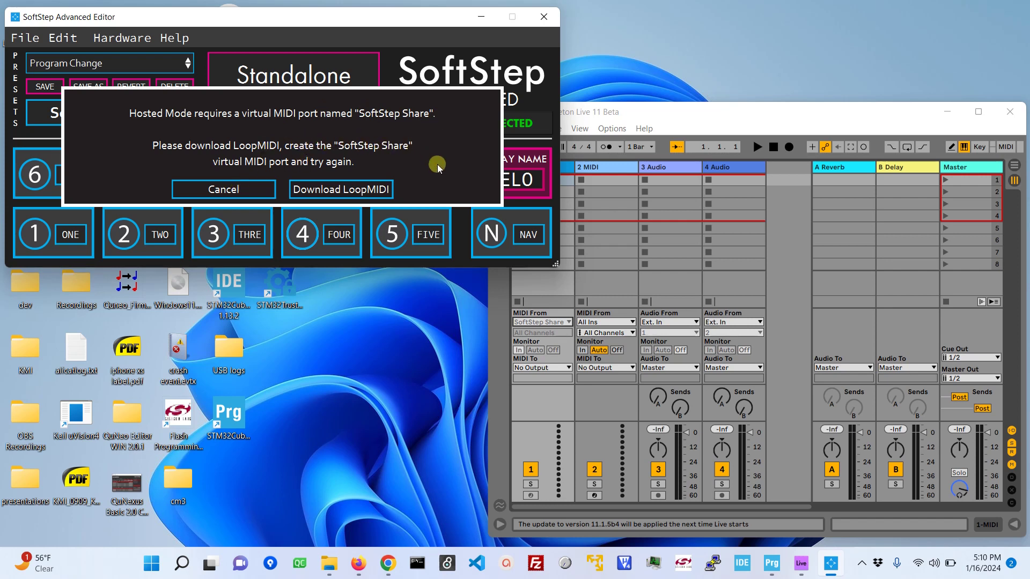
- Open the loopMIDI download page on tobias-erichsen.de, then minimize Chrome
click(325, 189)
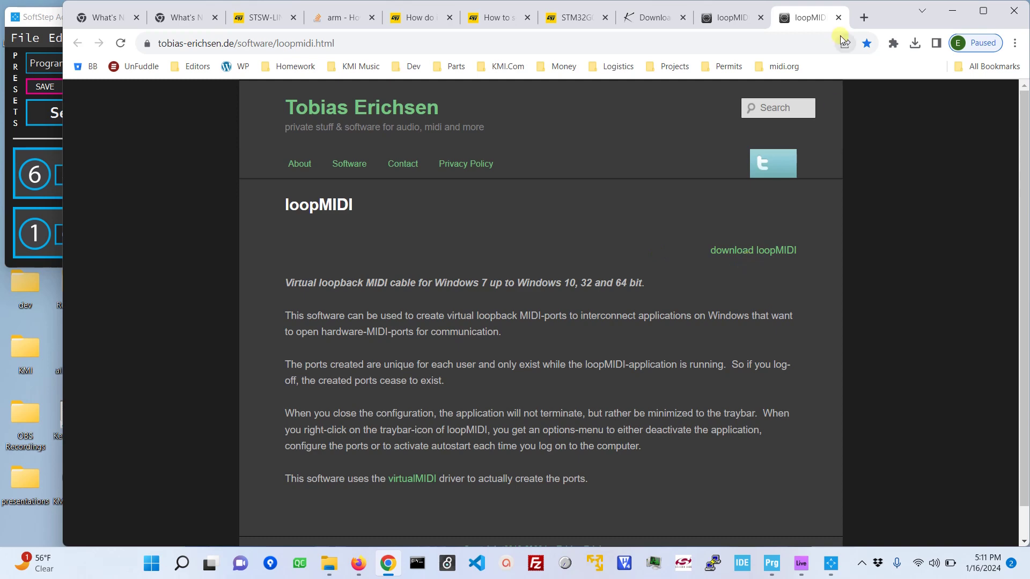
click(952, 13)
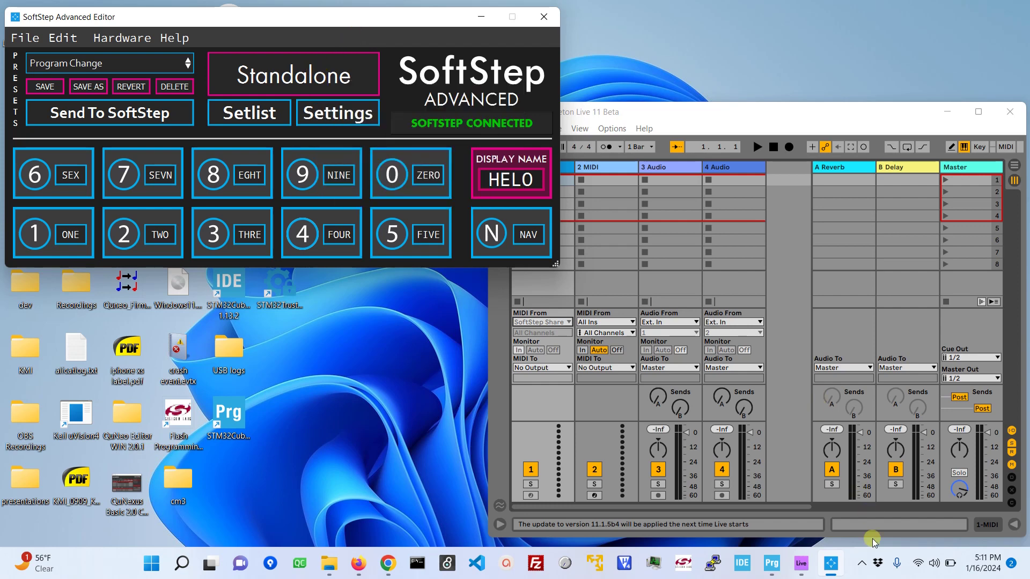
- Open the loopMIDI window from the system tray and move it to the lower left
click(862, 565)
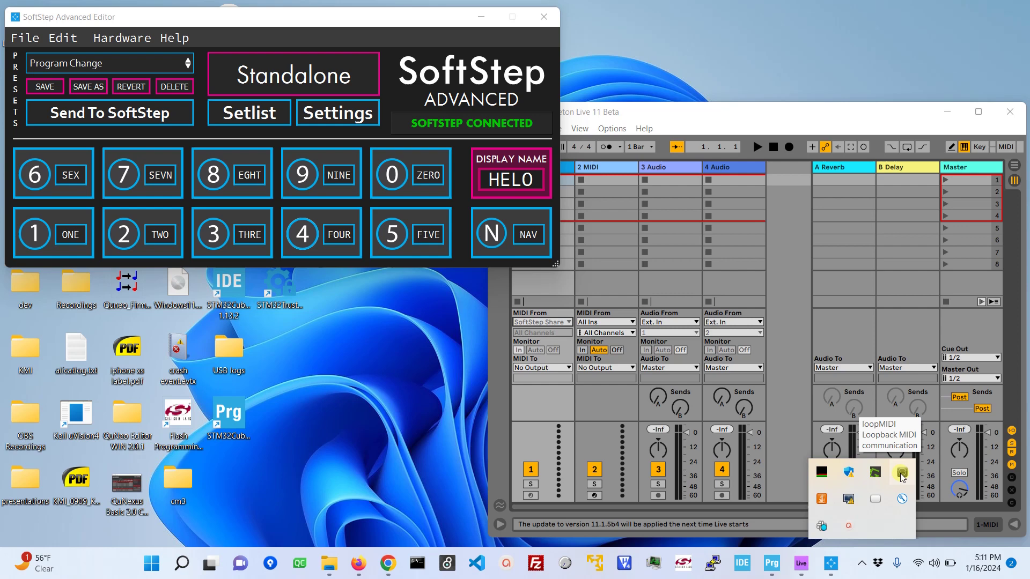
click(902, 473)
drag(427, 292, 293, 305)
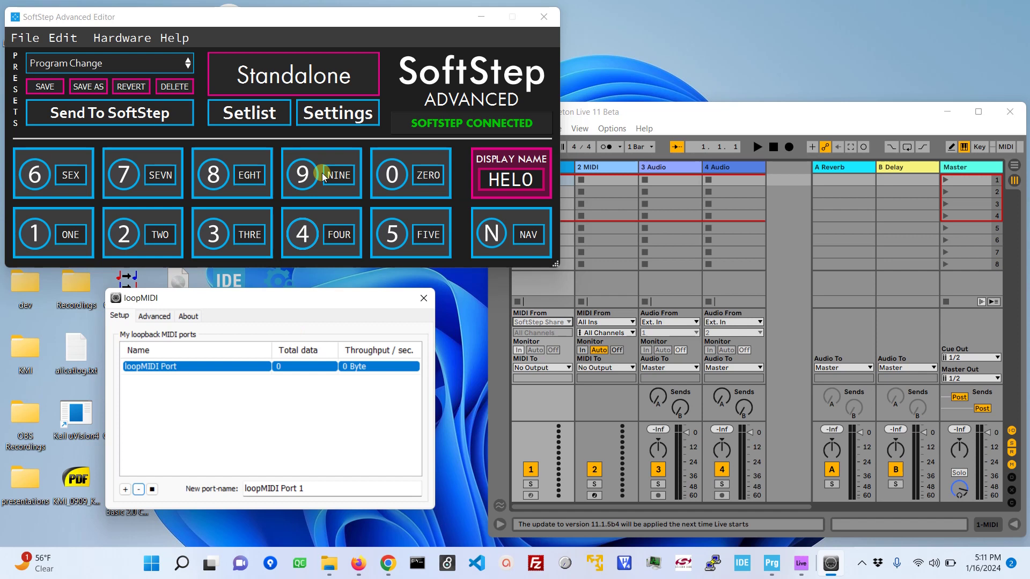
- After retrying Hosted mode, add a loopMIDI port named 'SoftStep Share' and select it
click(298, 80)
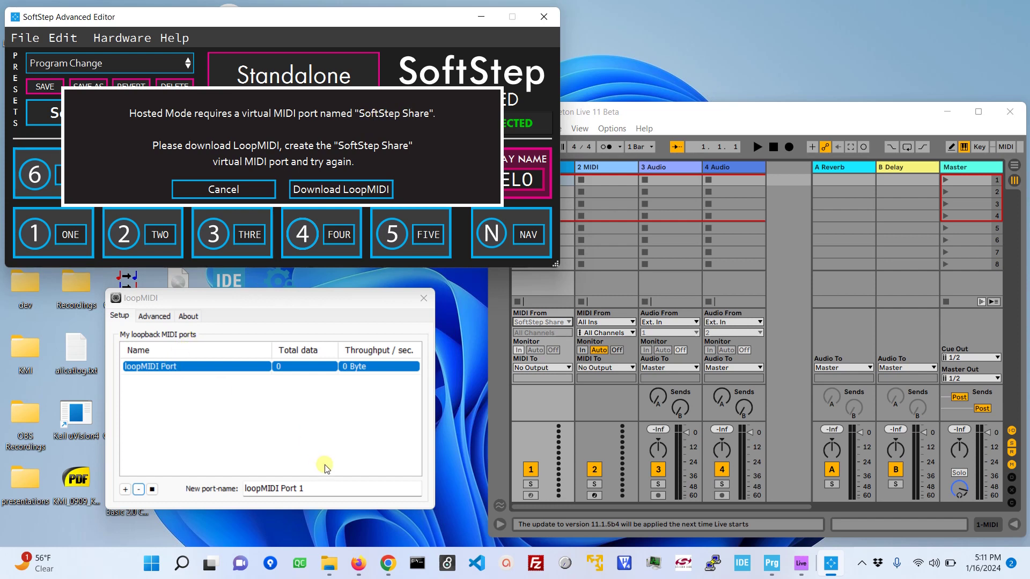
click(323, 492)
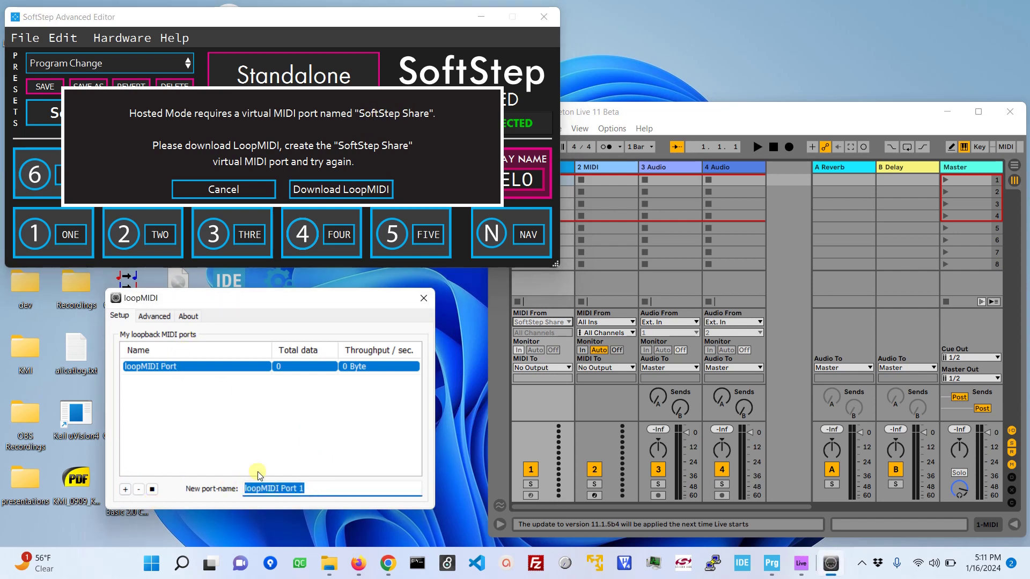
text(SoftStep Share)
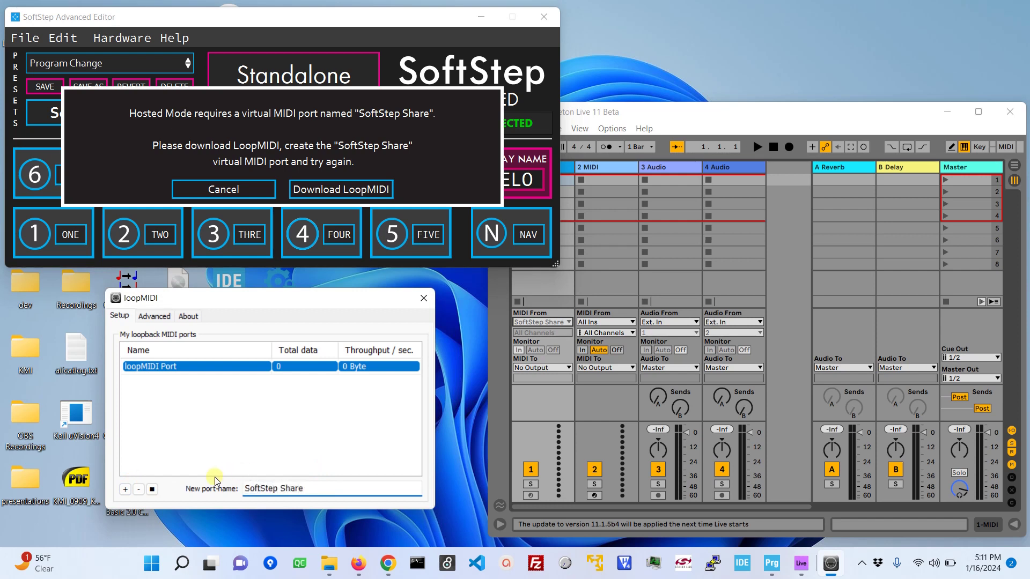
click(125, 489)
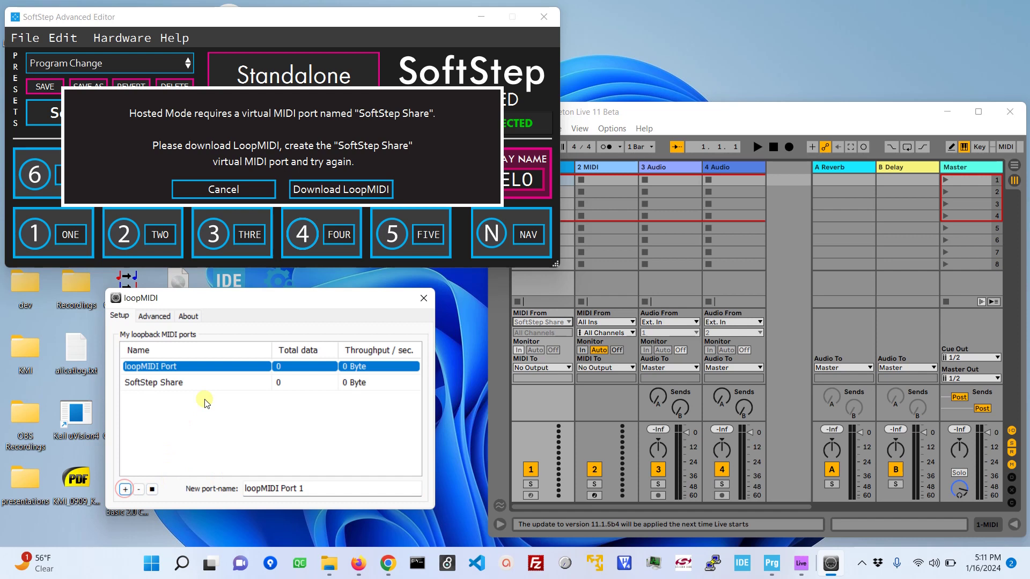
click(225, 382)
drag(130, 387, 147, 384)
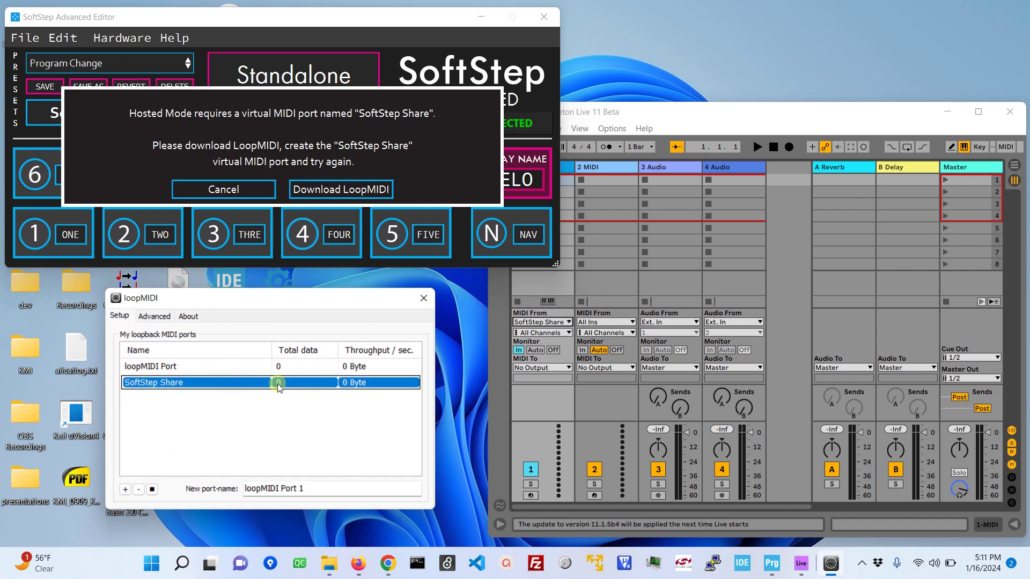
drag(268, 299, 244, 302)
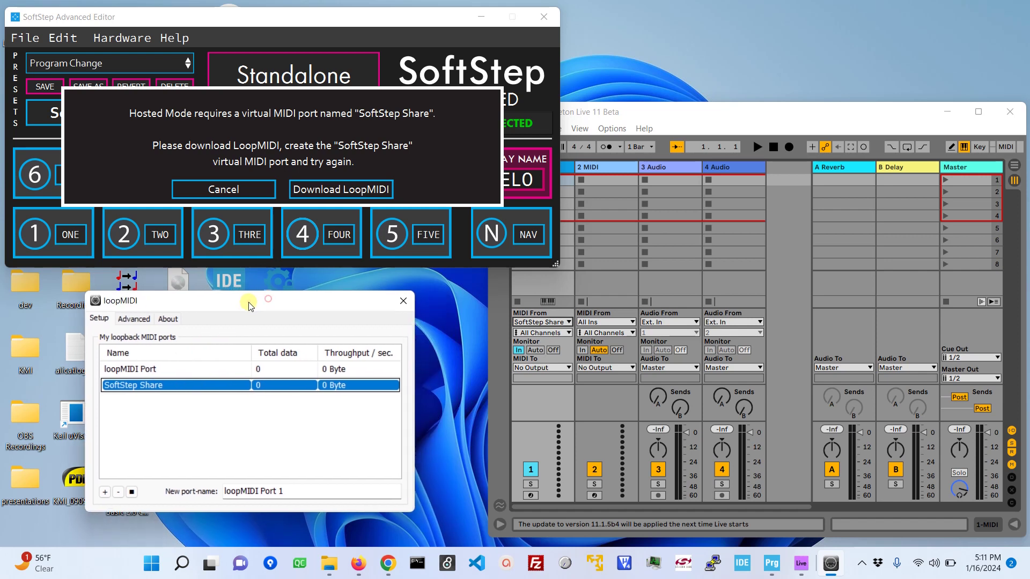
- Cancel the port-required notice and switch the editor from Standalone to Hosted mode
click(236, 189)
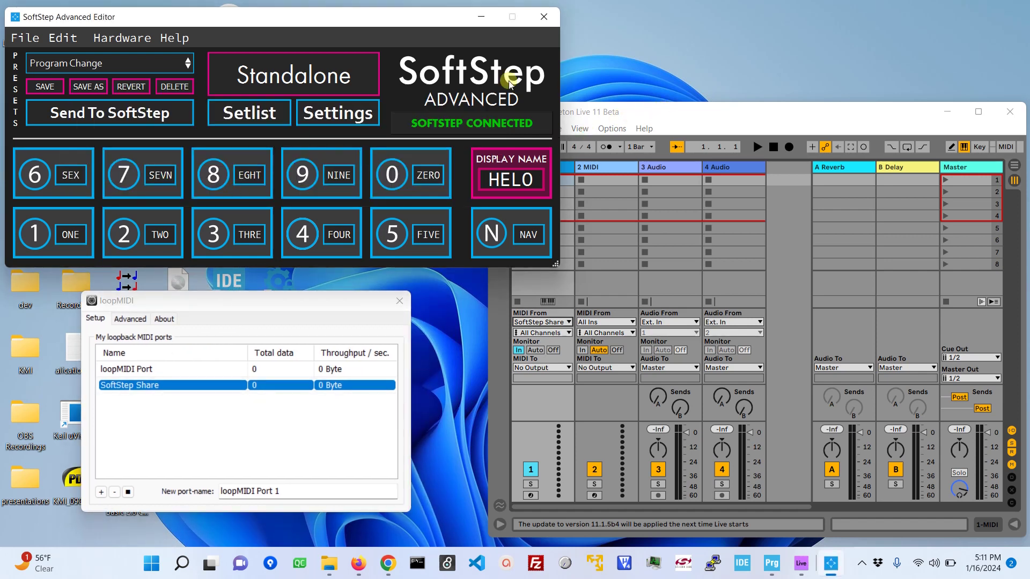
click(285, 75)
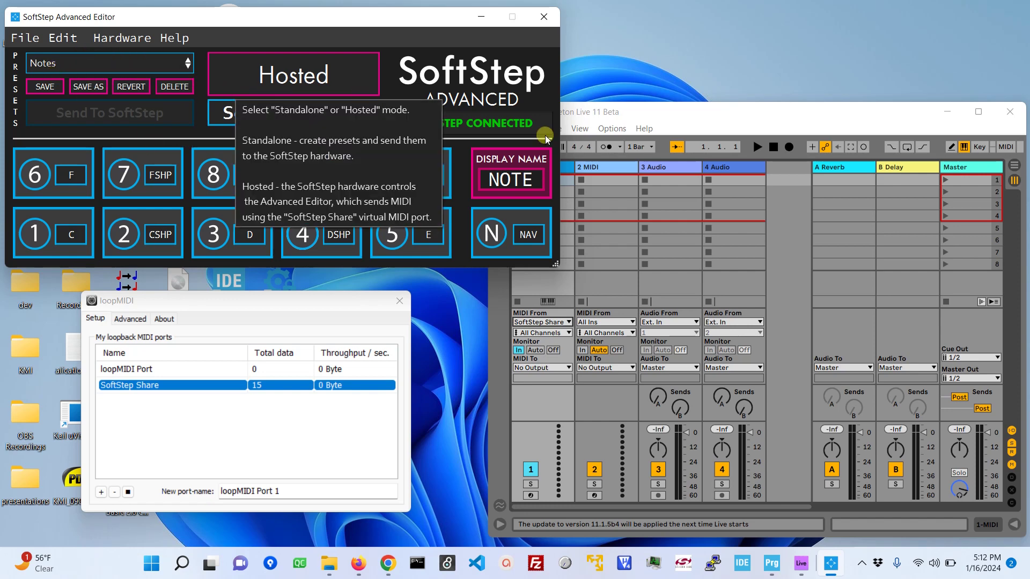
- Show Live's Link/Tempo/MIDI preferences with Track enabled for SoftStep Share, then return to the editor
click(736, 111)
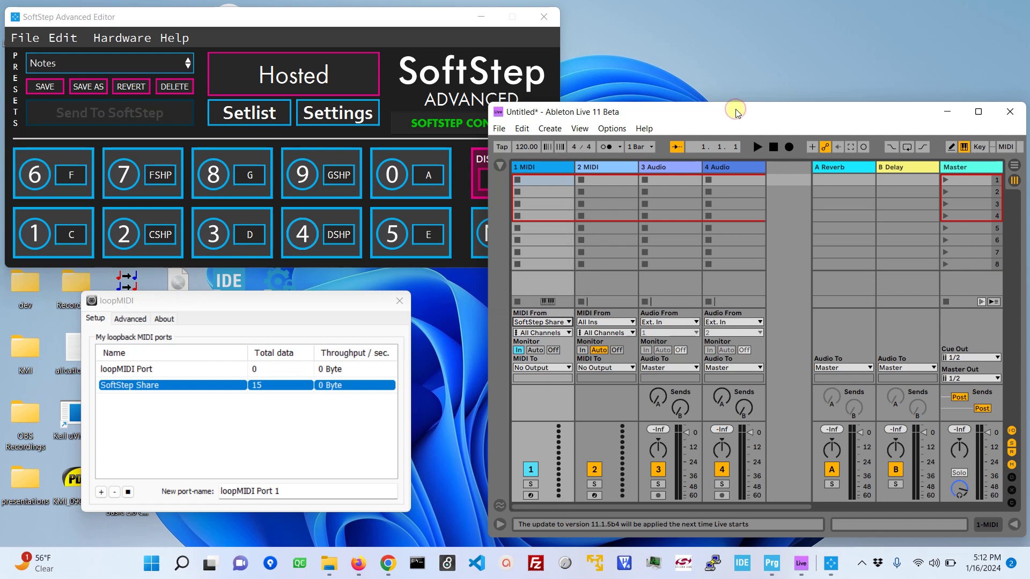
click(607, 130)
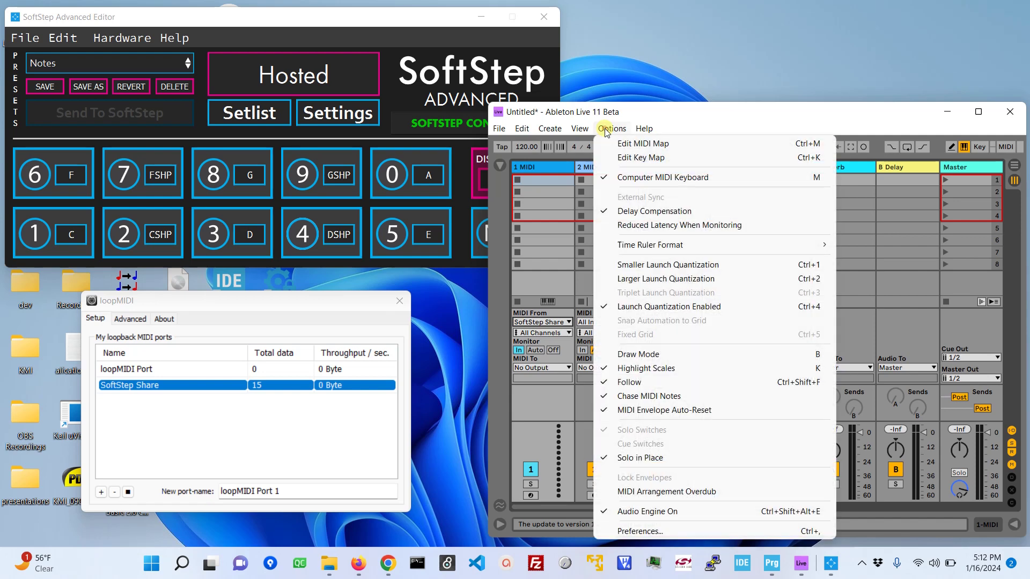
click(680, 530)
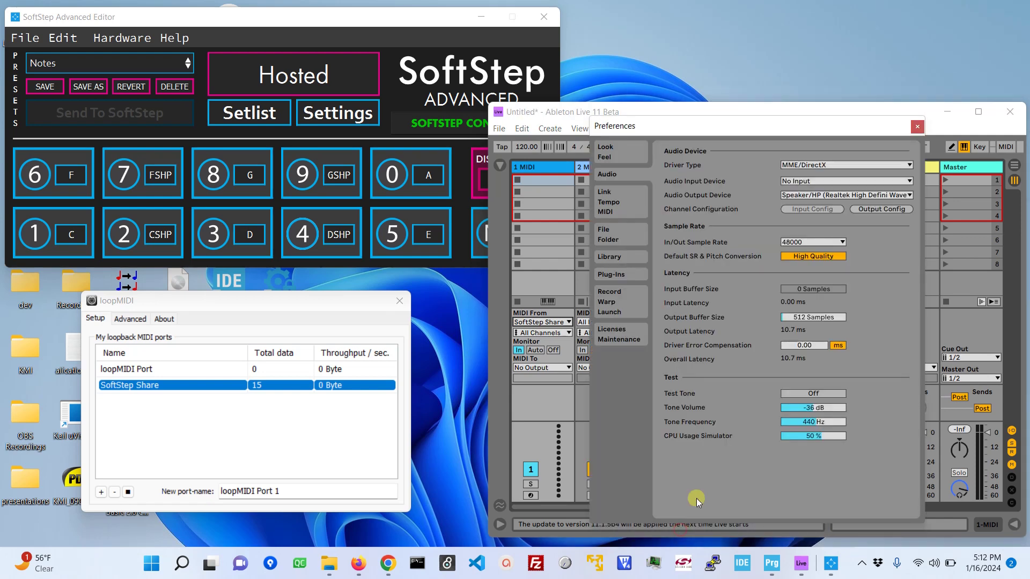
click(605, 212)
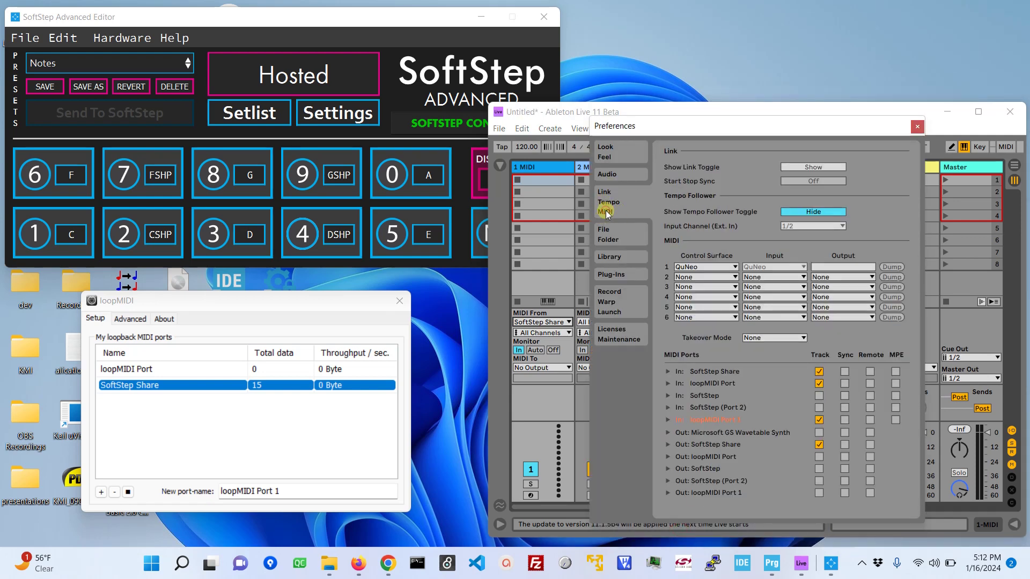
drag(692, 126, 679, 61)
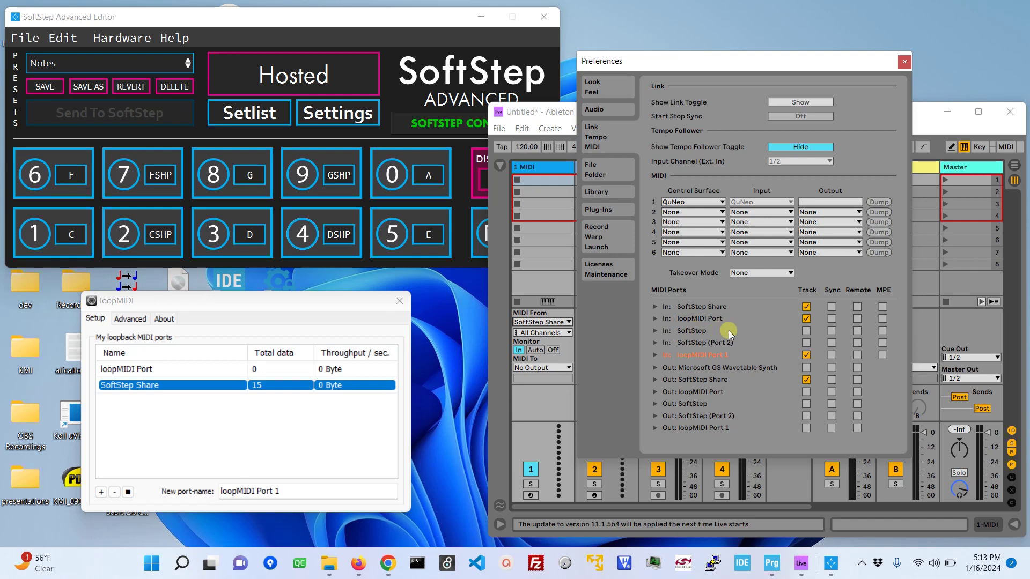
click(278, 24)
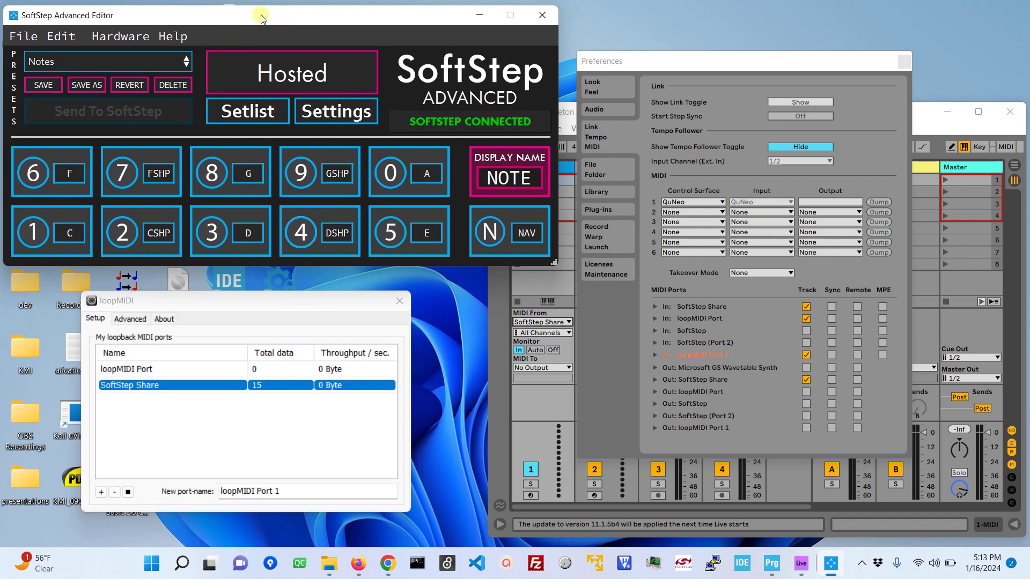
mouse_move(260, 16)
mouse_down()
mouse_move(277, 18)
mouse_move(262, 15)
mouse_up()
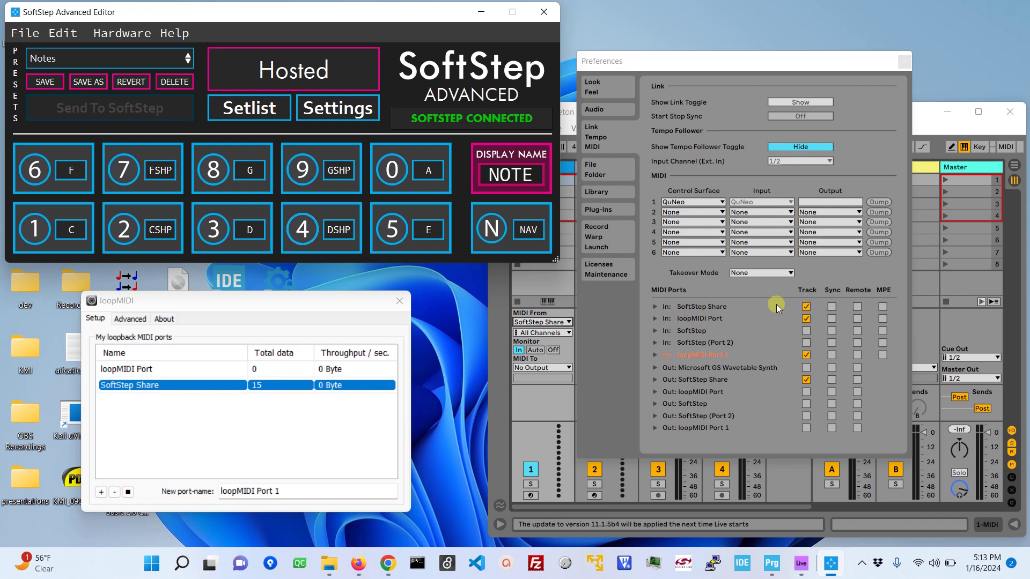
- Close Preferences, set track 1's MIDI From to SoftStep Share, and set monitoring to In
click(904, 63)
drag(662, 110, 647, 112)
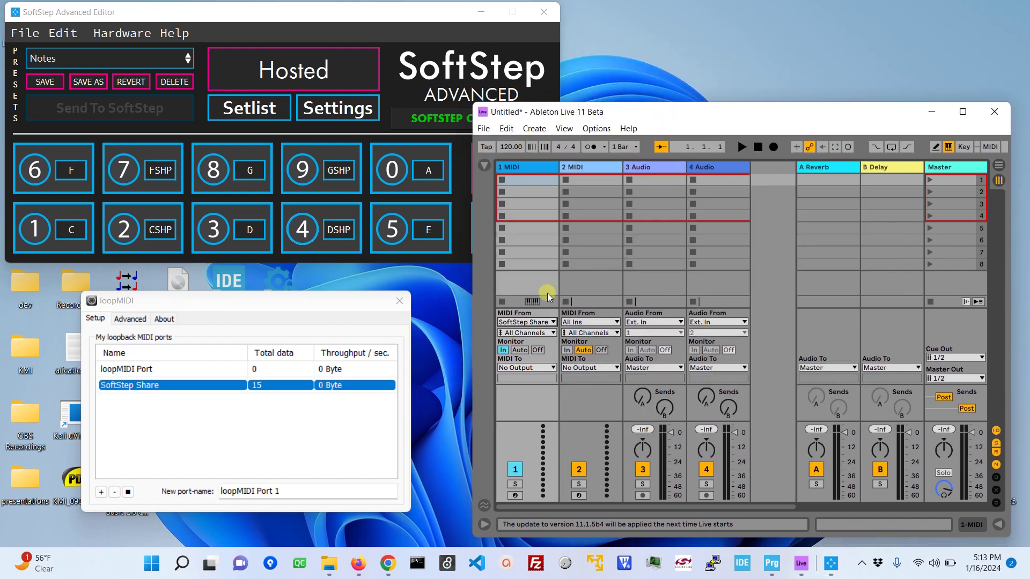
click(550, 323)
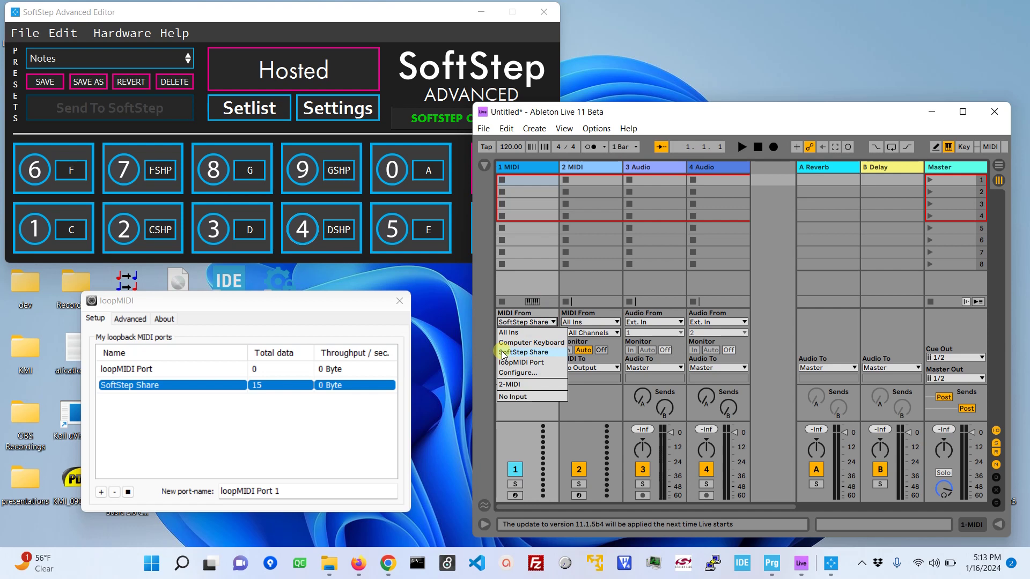
click(542, 353)
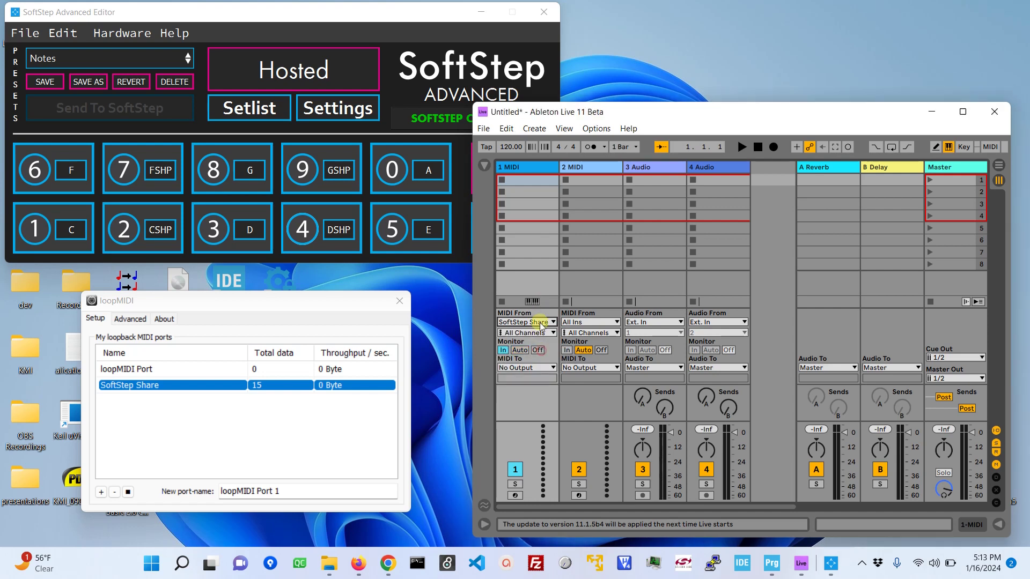
click(502, 351)
click(171, 58)
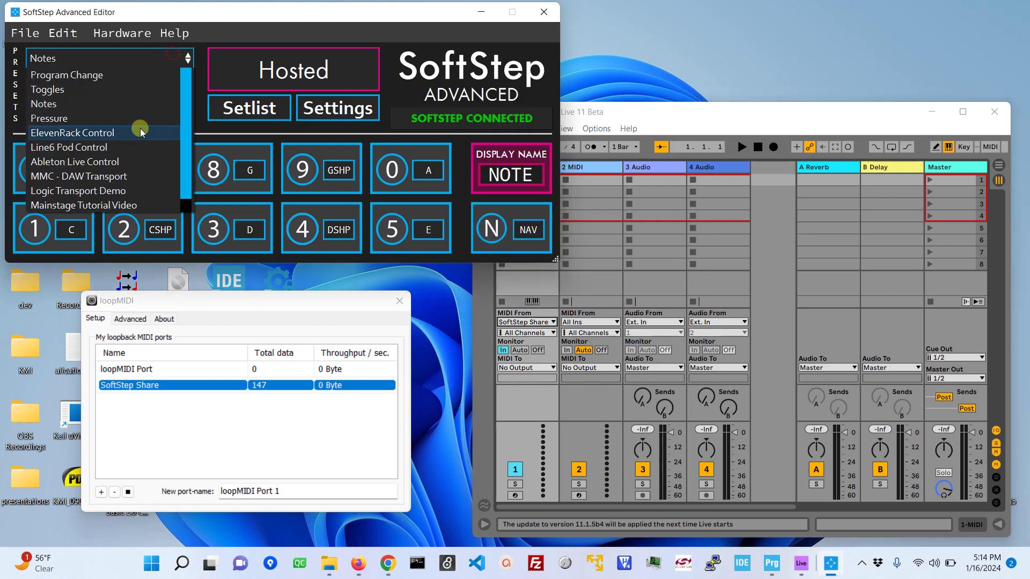
click(231, 14)
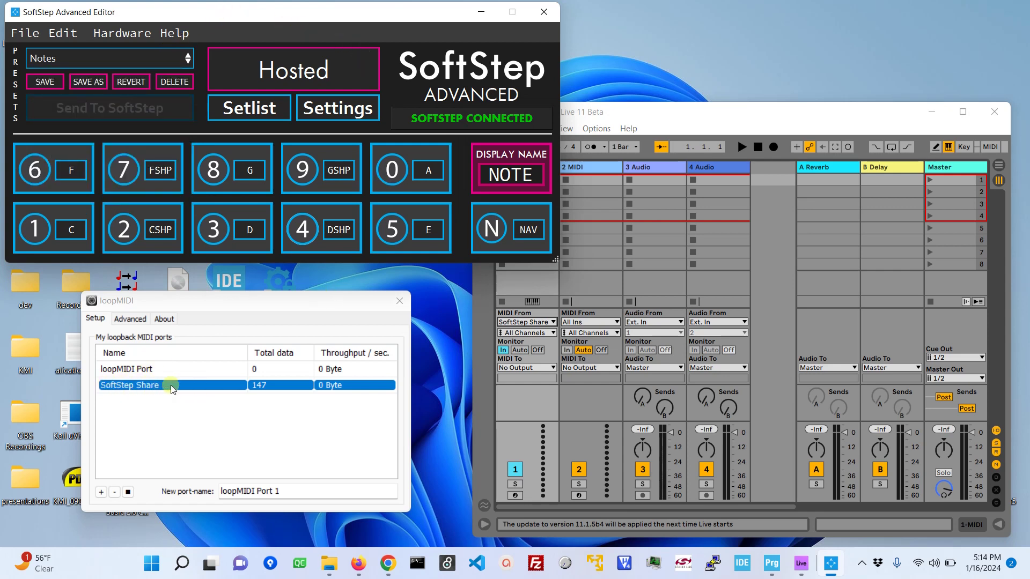
click(694, 110)
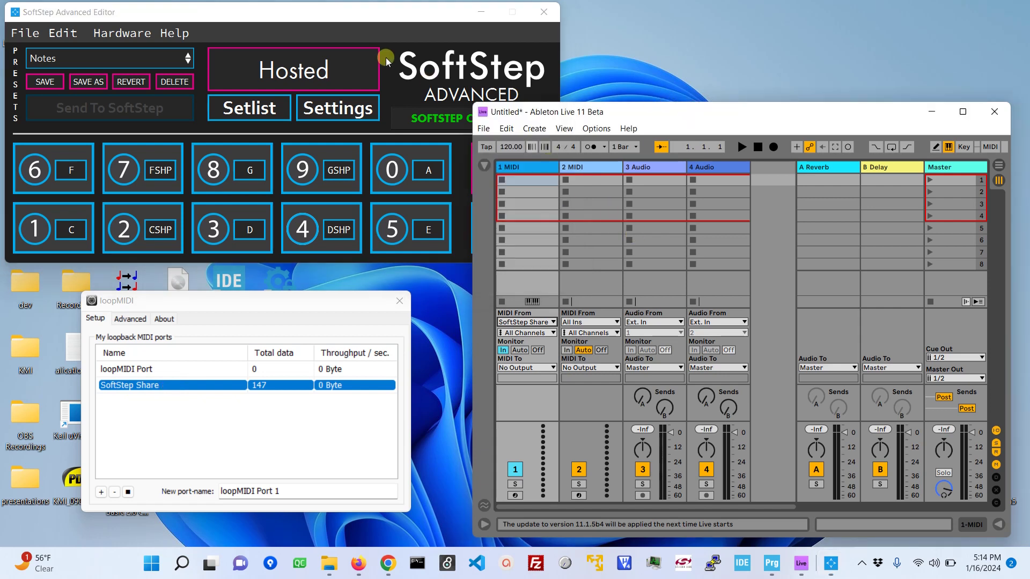
click(338, 12)
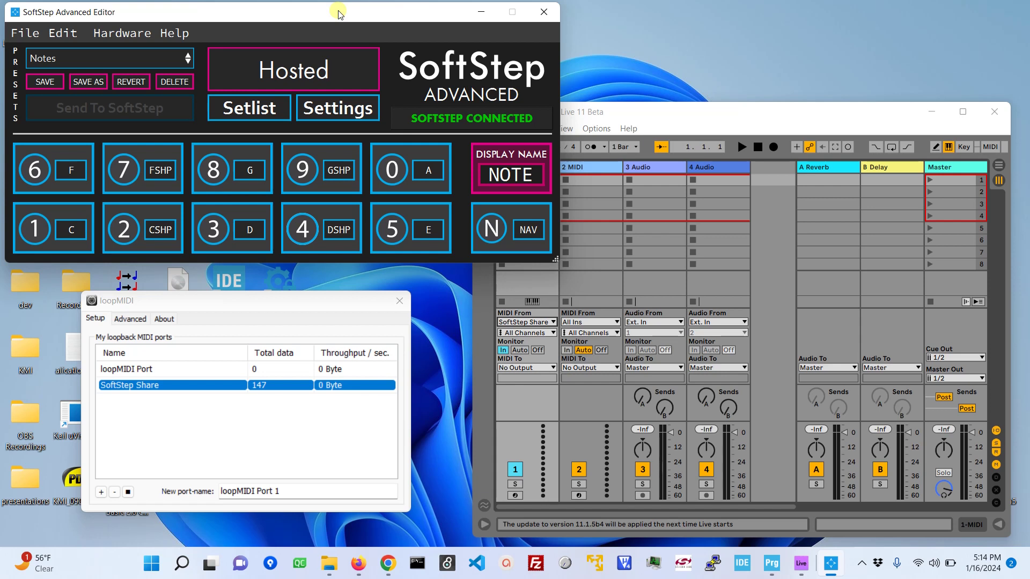